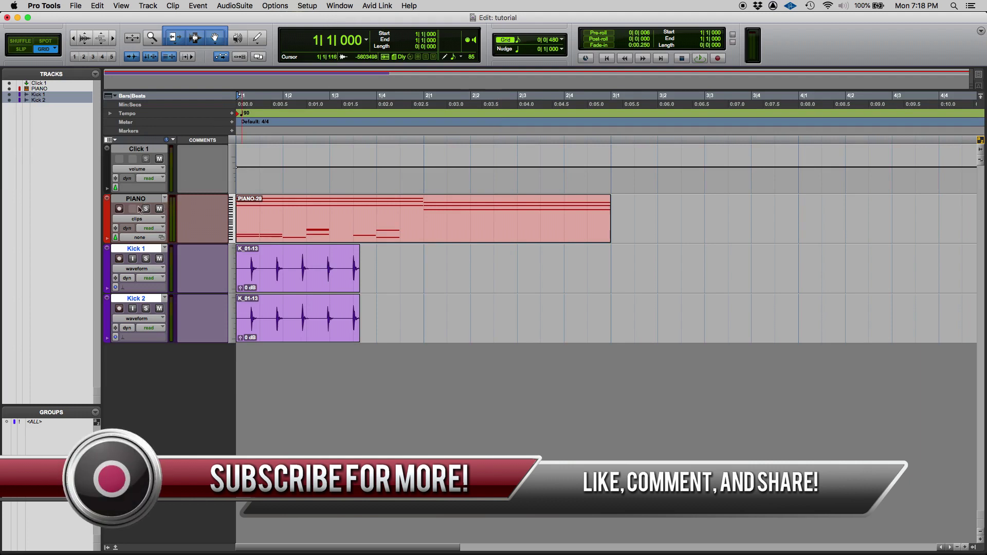
Click through the Click 1, PIANO, Kick 1 and Kick 2 tracks in turn
left_click(135, 148)
left_click(135, 199)
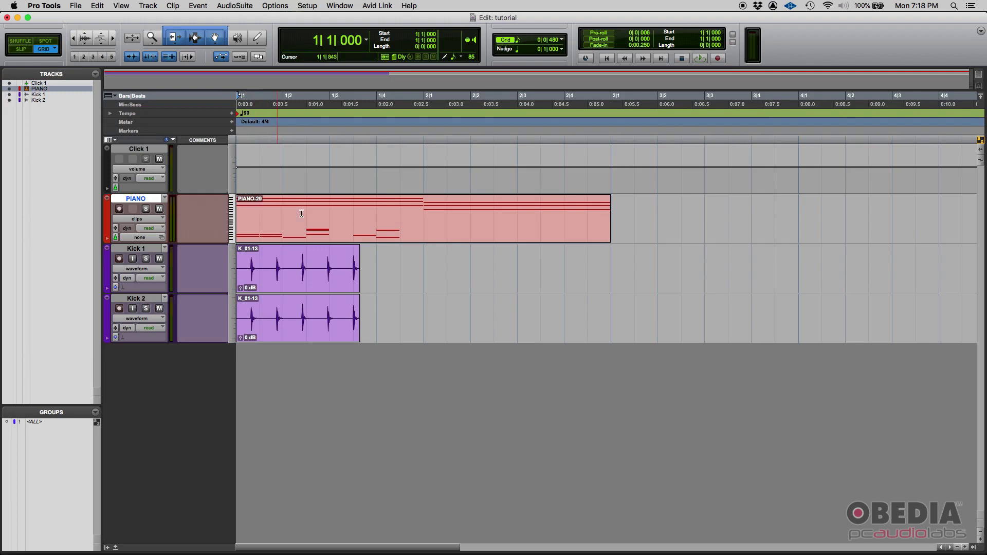
left_click(142, 250)
left_click(144, 298)
left_click(144, 250)
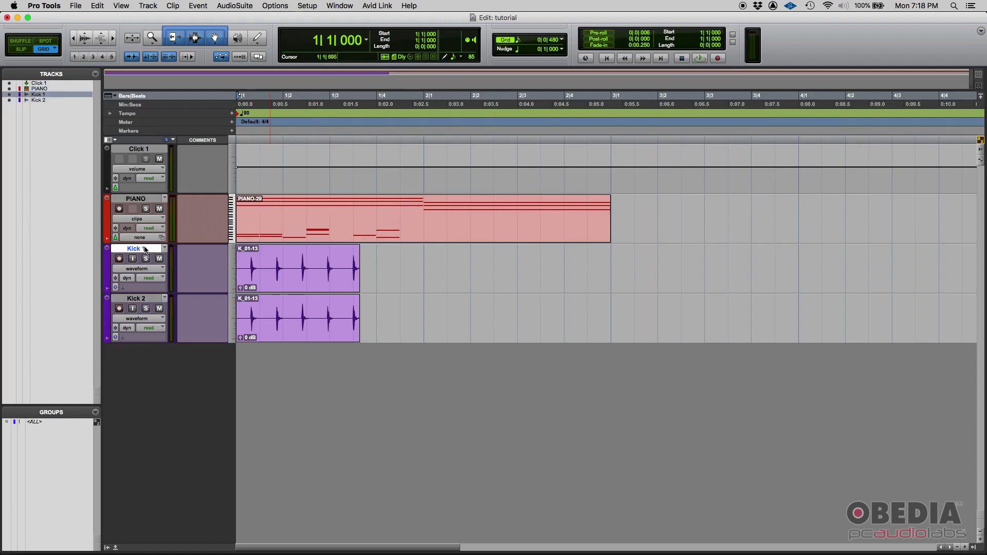
left_click(151, 299)
left_click(148, 249)
left_click(137, 300)
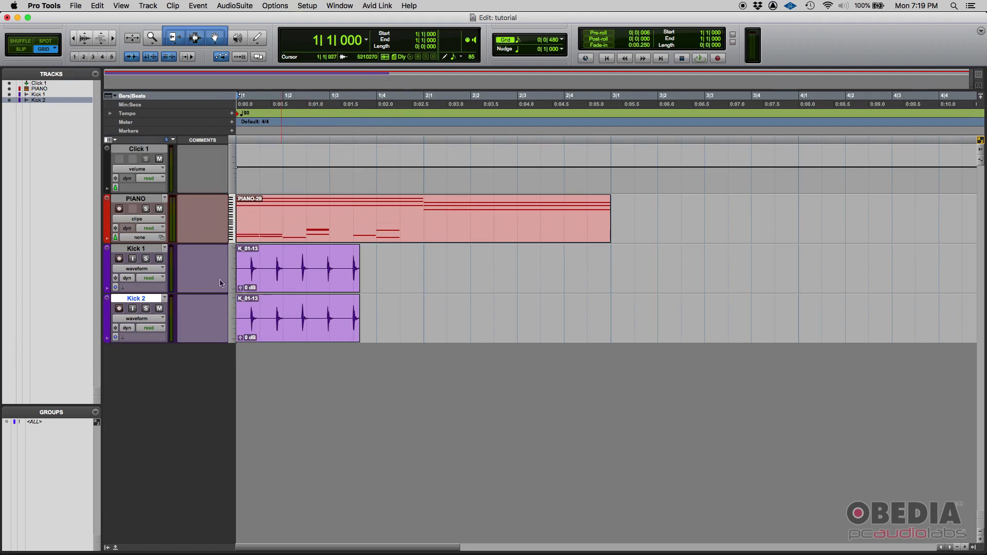
Select Kick 1 and Kick 2 together and open the Track menu
left_click(145, 249)
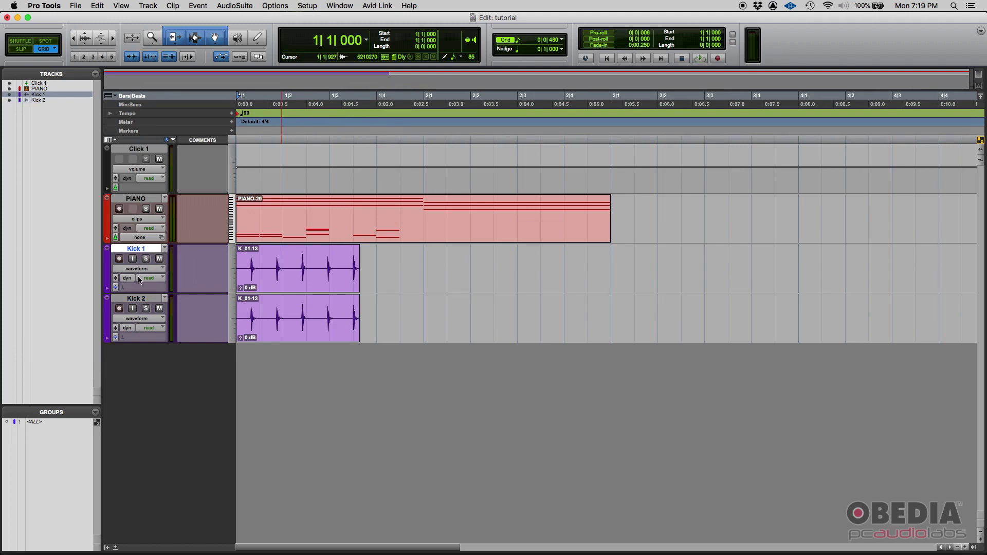
left_click(145, 300, "shift")
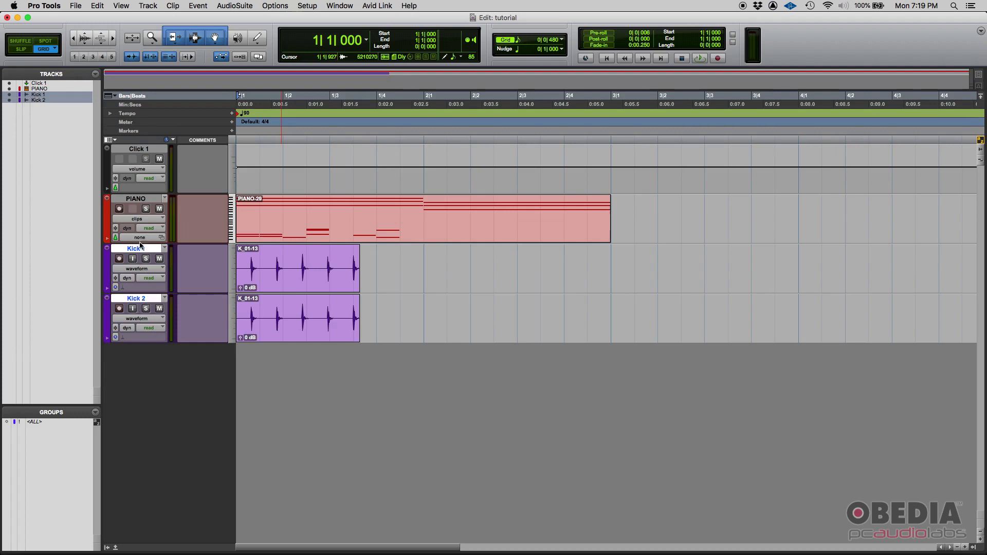
left_click(149, 5)
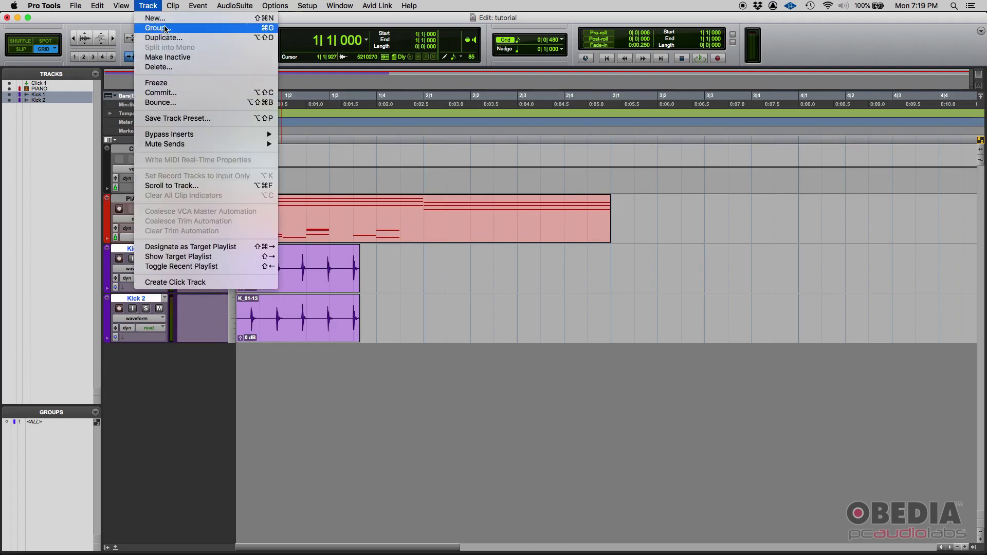
Open the Create Group dialog with Cmd+G for the two selected kick tracks
left_click(204, 147)
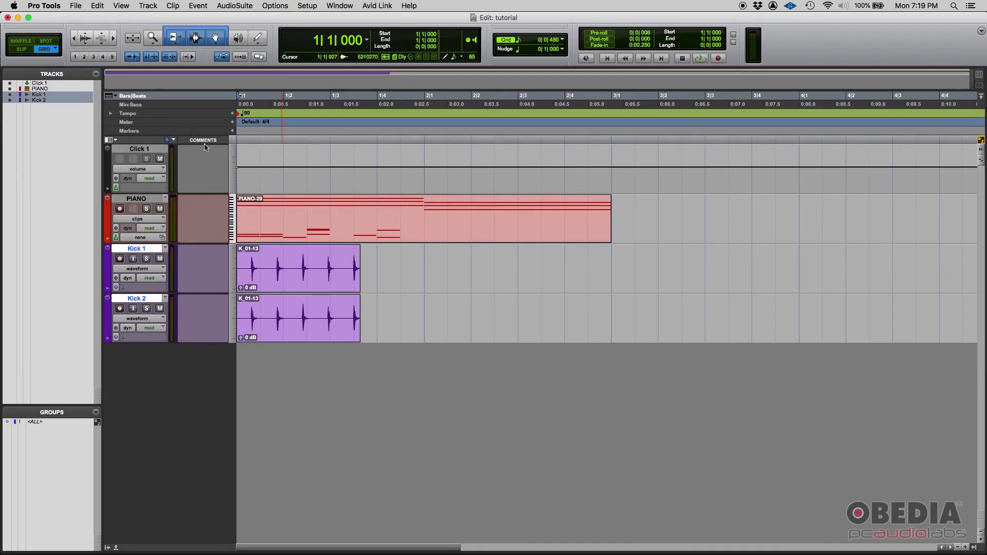
key("super+g")
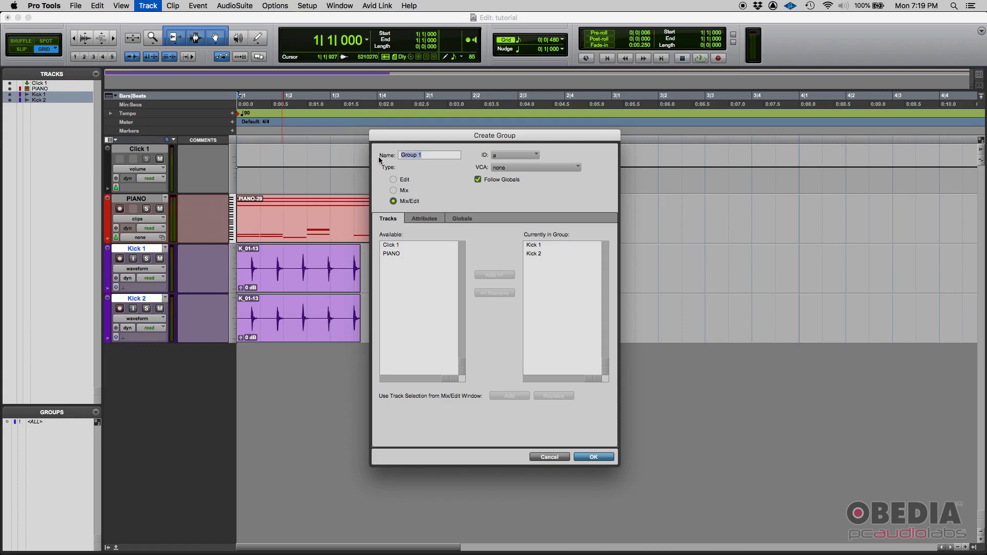
left_click(427, 155)
Replace the default 'Group 1' name with 'Kicks', with Kick 1 in the member list
double_click(427, 155)
key("BackSpace")
type("Kicks")
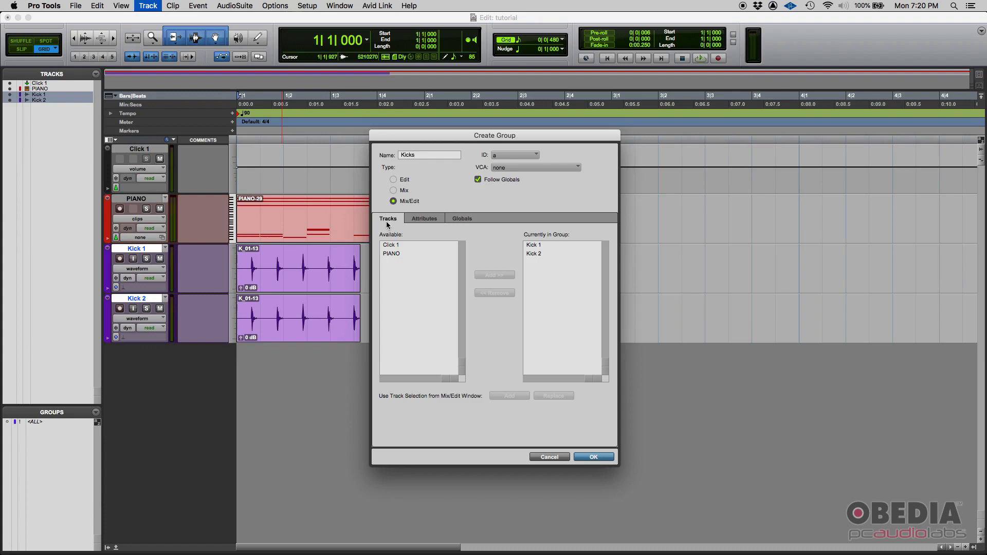
left_click(537, 246)
left_click(538, 254)
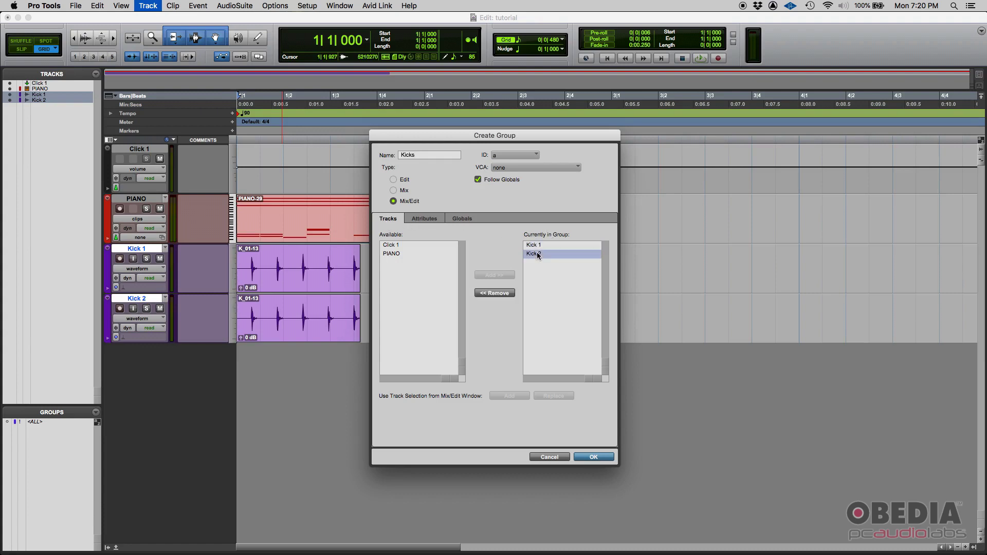
left_click(537, 245)
left_click(538, 253)
left_click(394, 254)
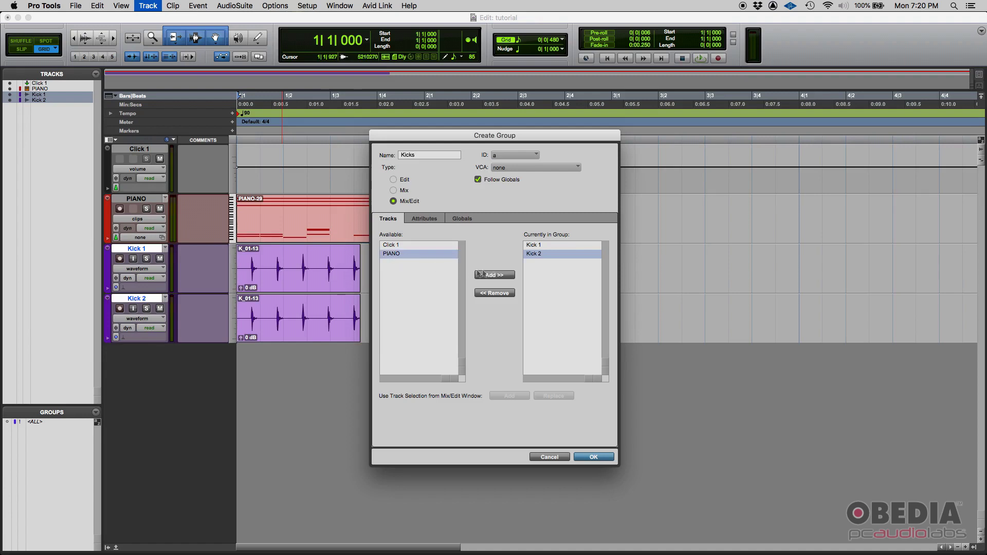
left_click(492, 275)
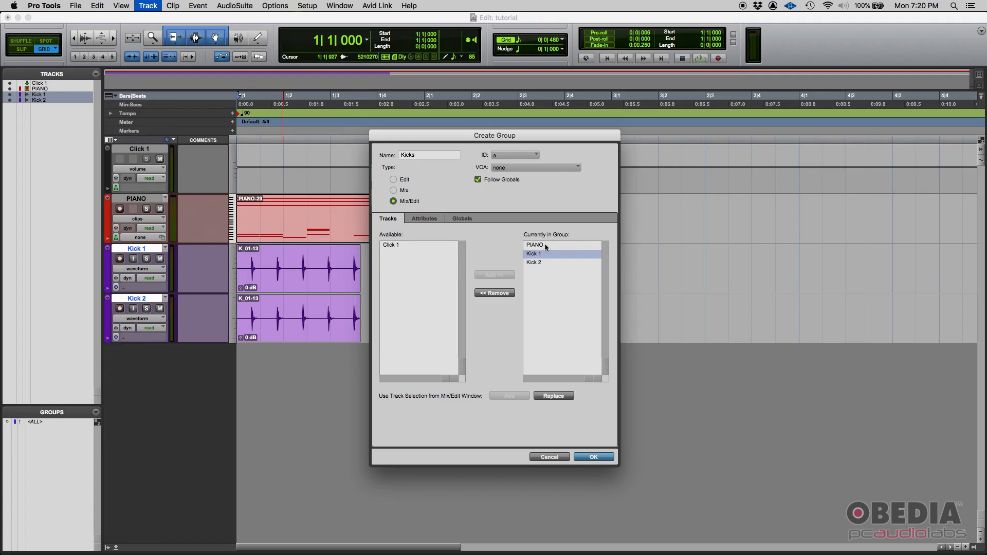
left_click(540, 246)
left_click(501, 293)
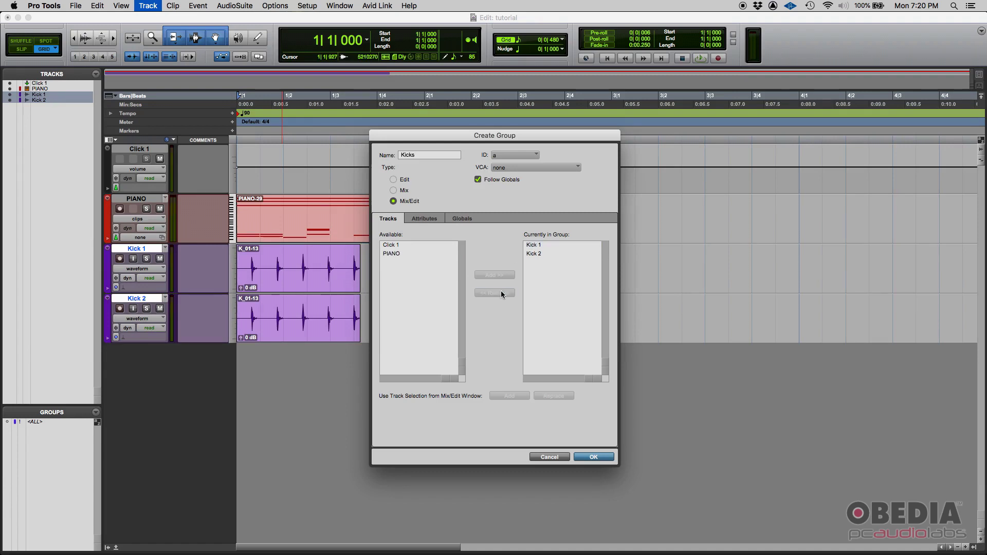
Keep the Kicks group as Mix/Edit with ID a and no VCA, then view its attributes
left_click(394, 180)
left_click(394, 191)
left_click(394, 202)
left_click(520, 155)
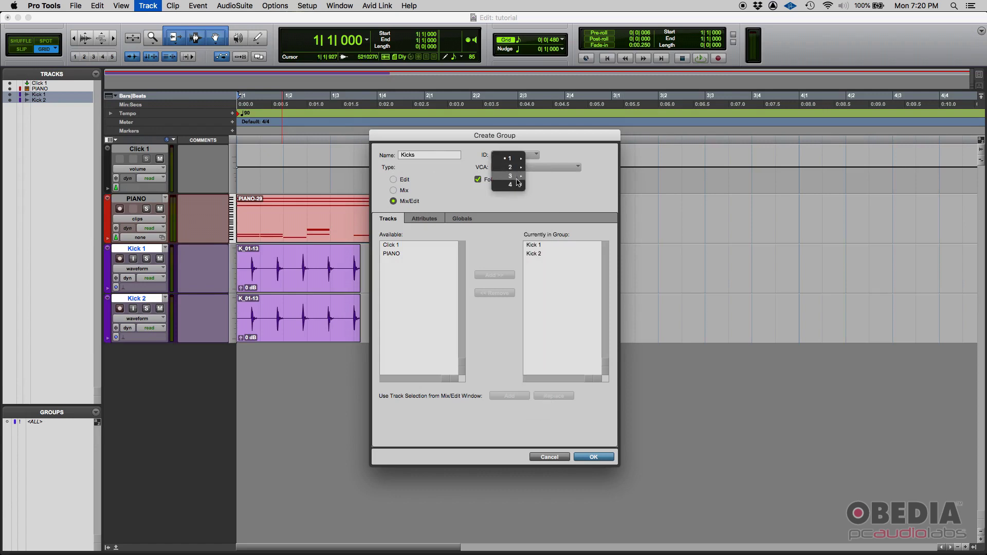
left_click(539, 170)
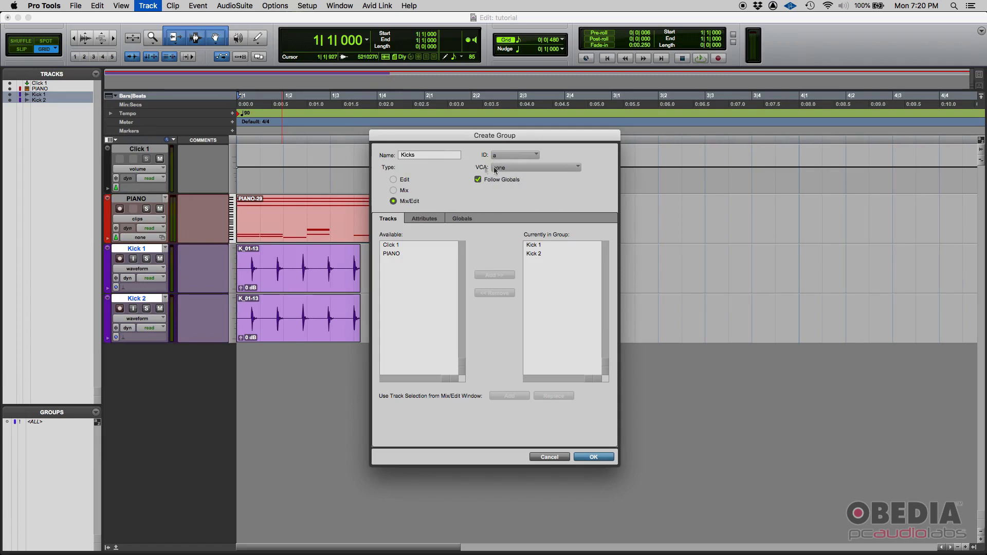
left_click(503, 170)
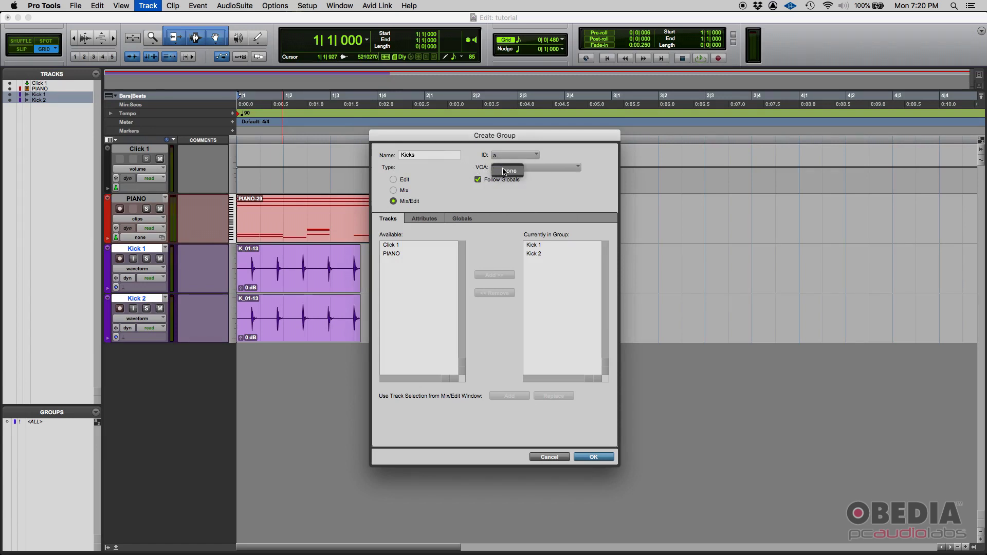
left_click(496, 171)
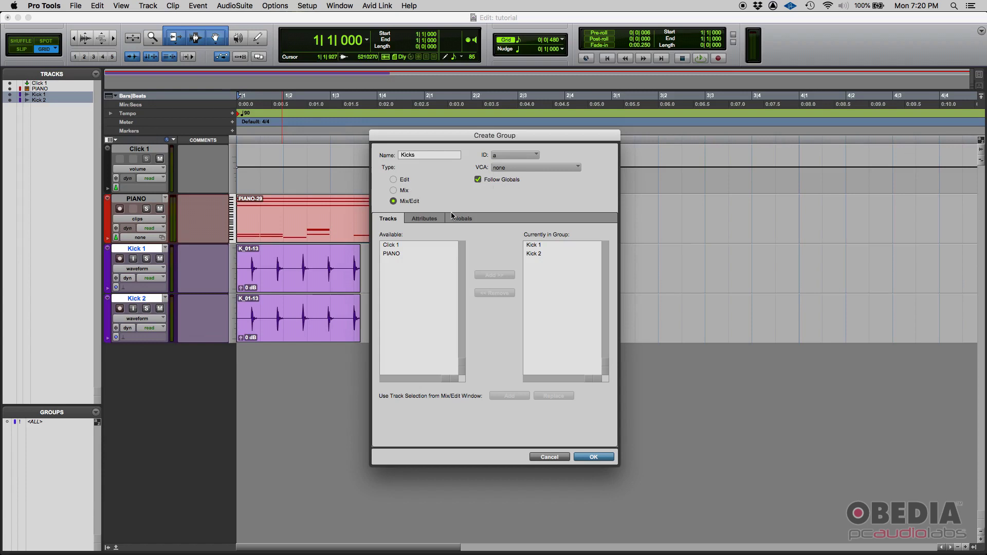
left_click(439, 219)
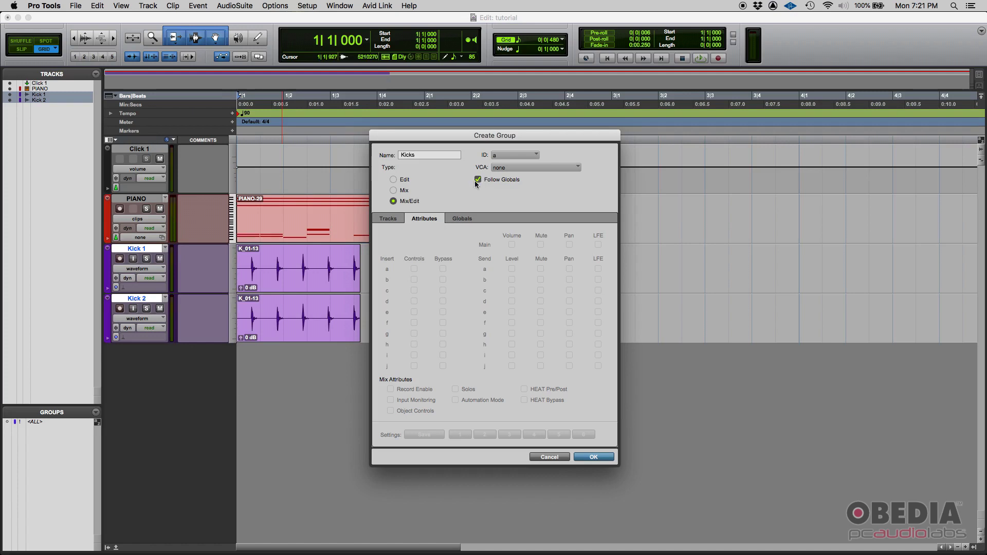
Turn off Follow Globals for Kicks, leaving its own attributes all unchecked
left_click(462, 220)
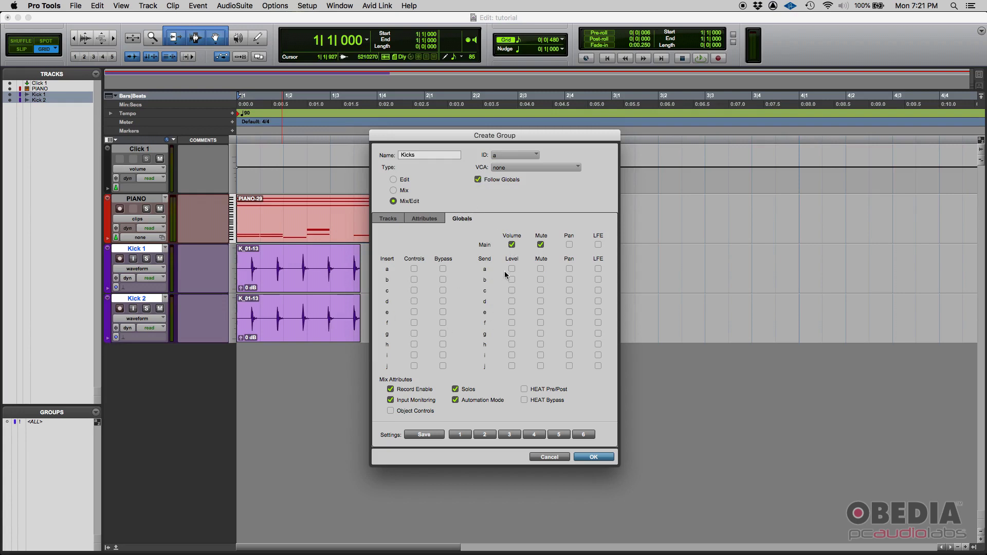
left_click(478, 179)
left_click(426, 220)
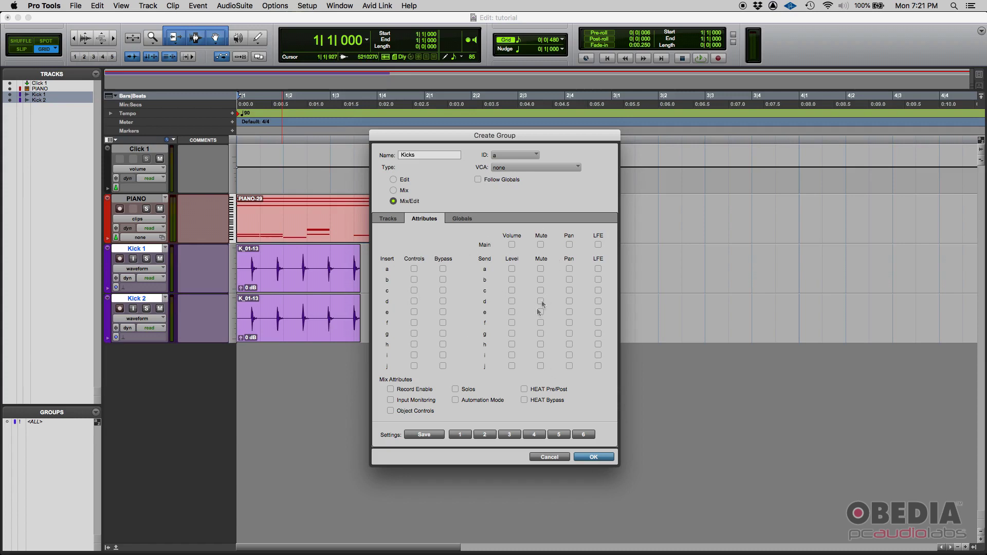
Re-enable Follow Globals, link insert a's controls and bypass, and create the Kicks group
left_click(460, 220)
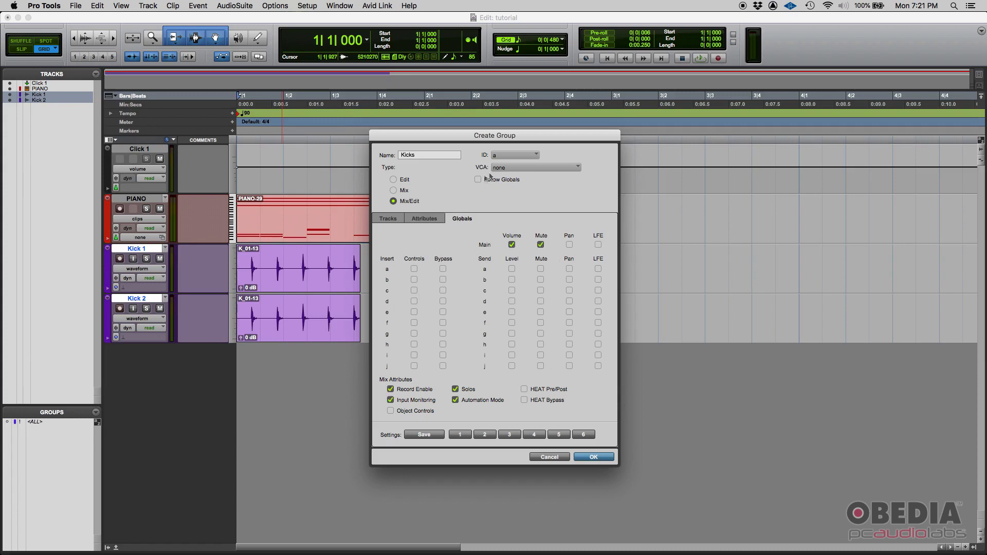
left_click(478, 179)
left_click(414, 269)
left_click(443, 268)
left_click(443, 269)
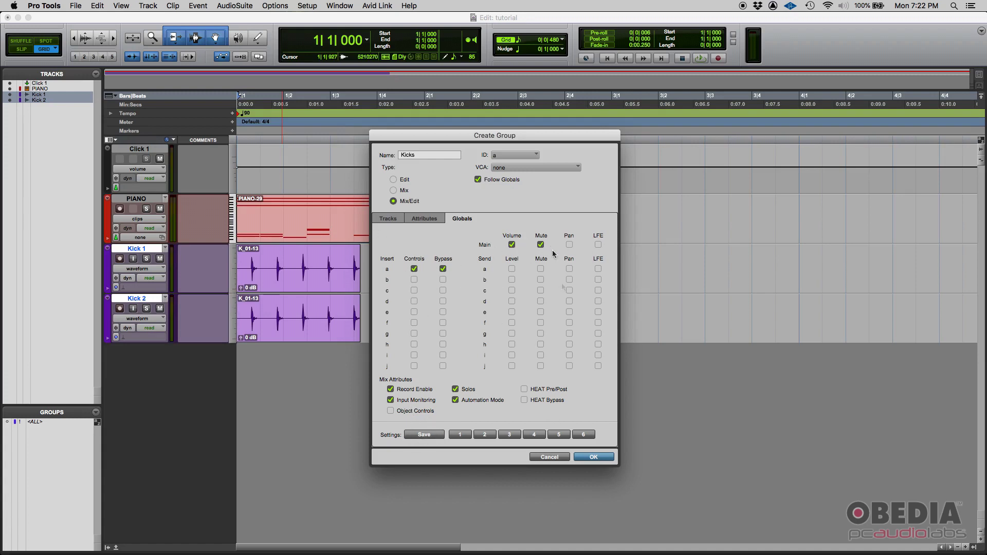
left_click(592, 457)
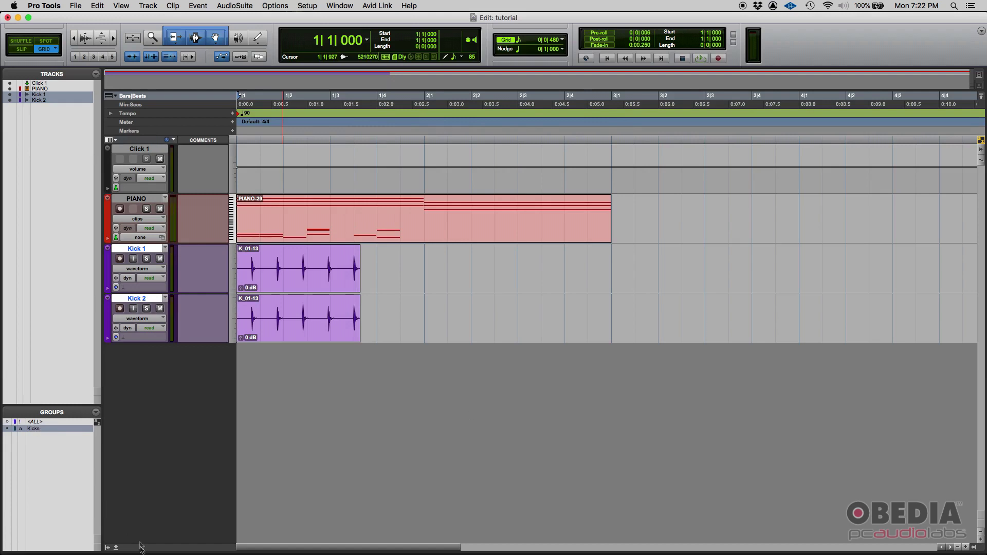
Show the Tracks and Groups list column so the Kicks group appears beside the tracks
left_click(108, 548)
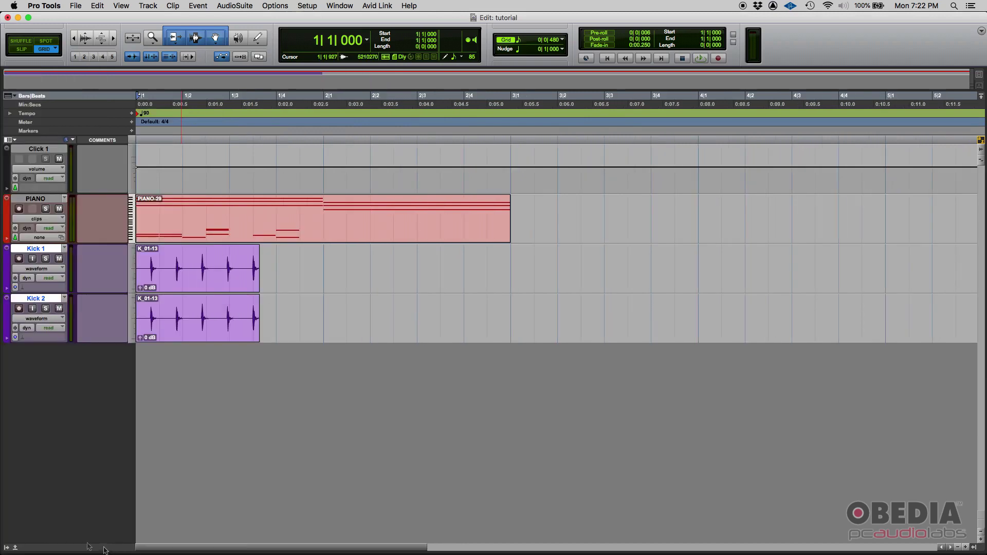
left_click(6, 548)
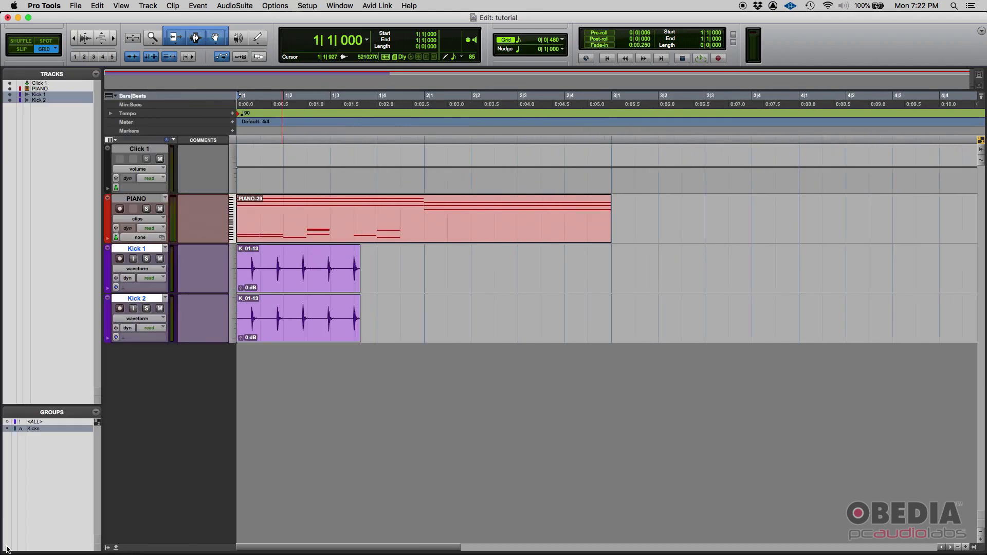
left_click(108, 548)
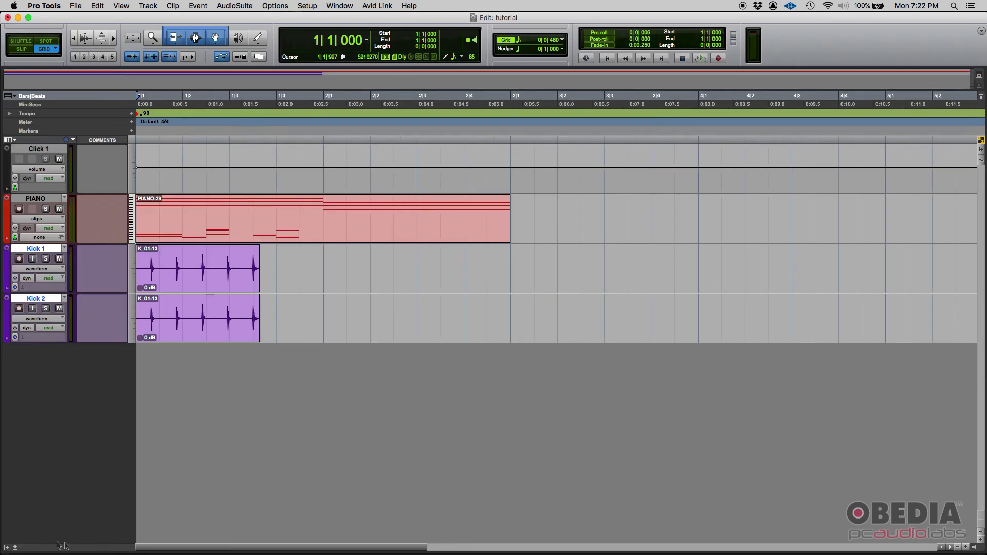
left_click(8, 547)
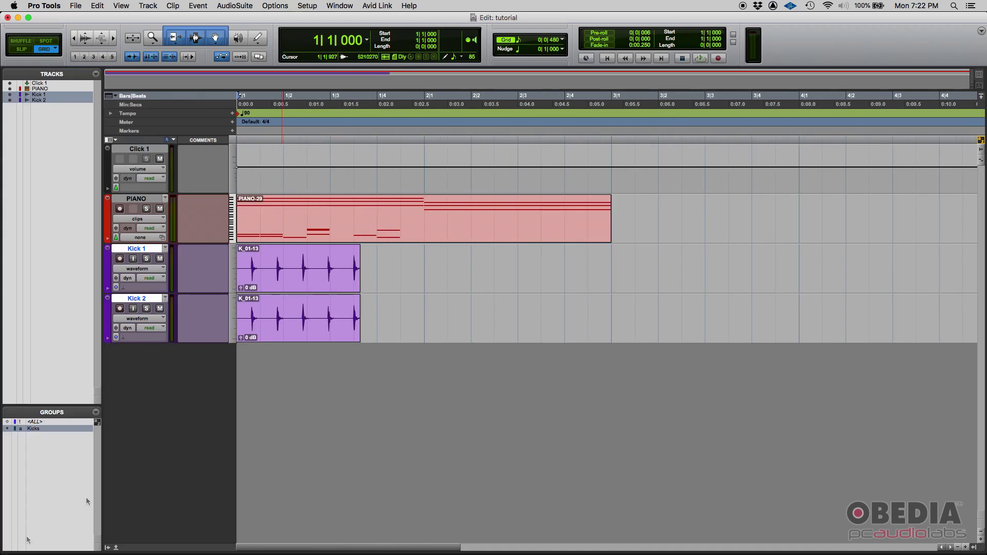
right_click(41, 431)
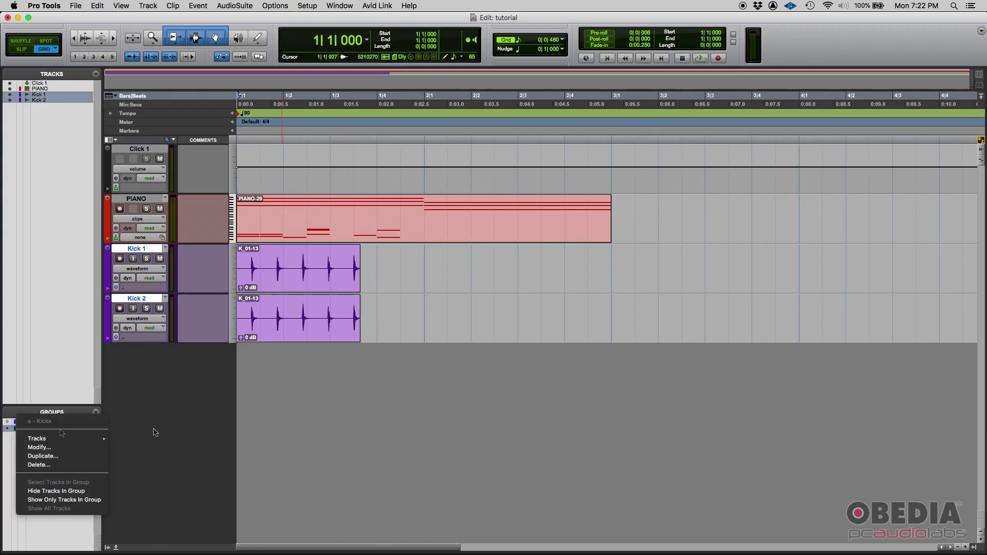
left_click(183, 430)
right_click(37, 430)
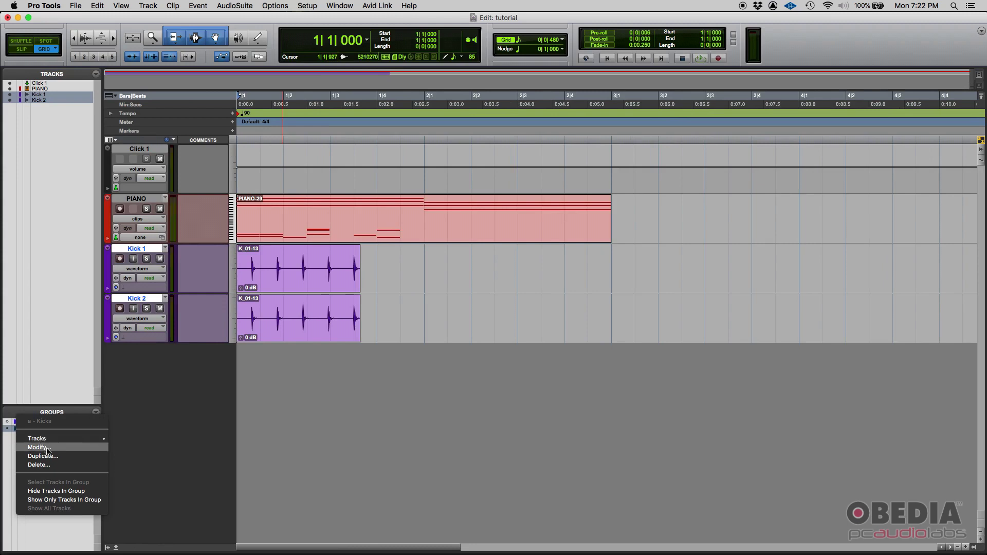
left_click(39, 447)
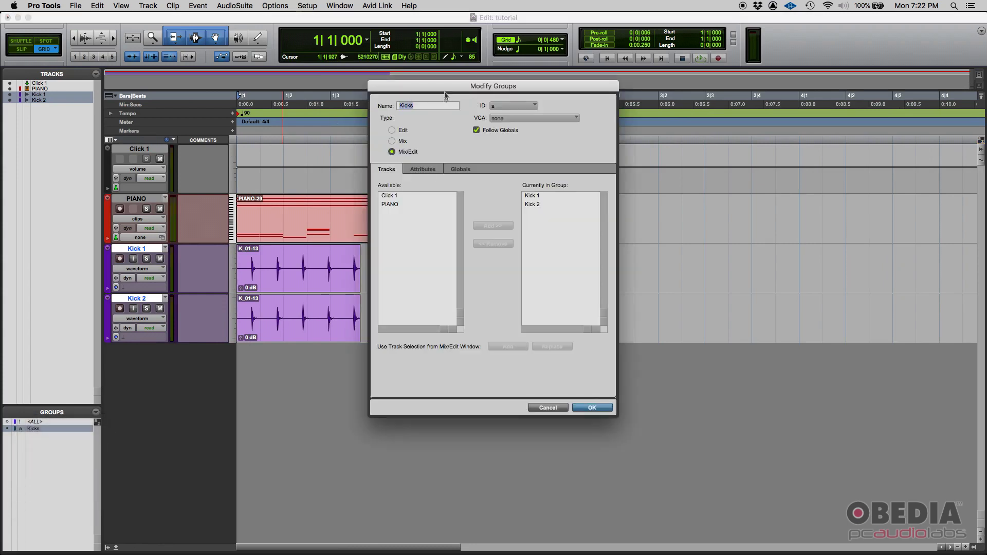
left_click_drag(468, 85, 489, 115)
left_click(482, 198)
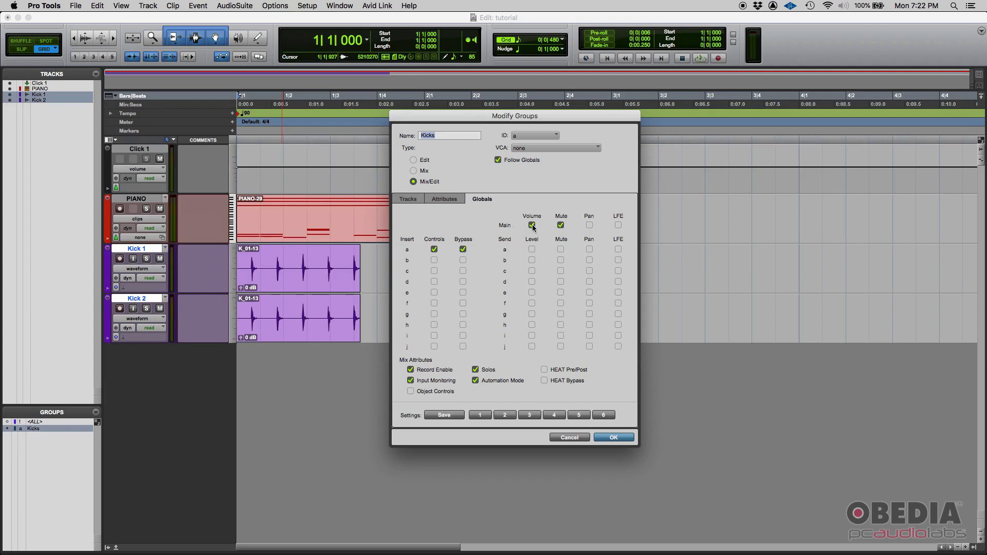
left_click(567, 437)
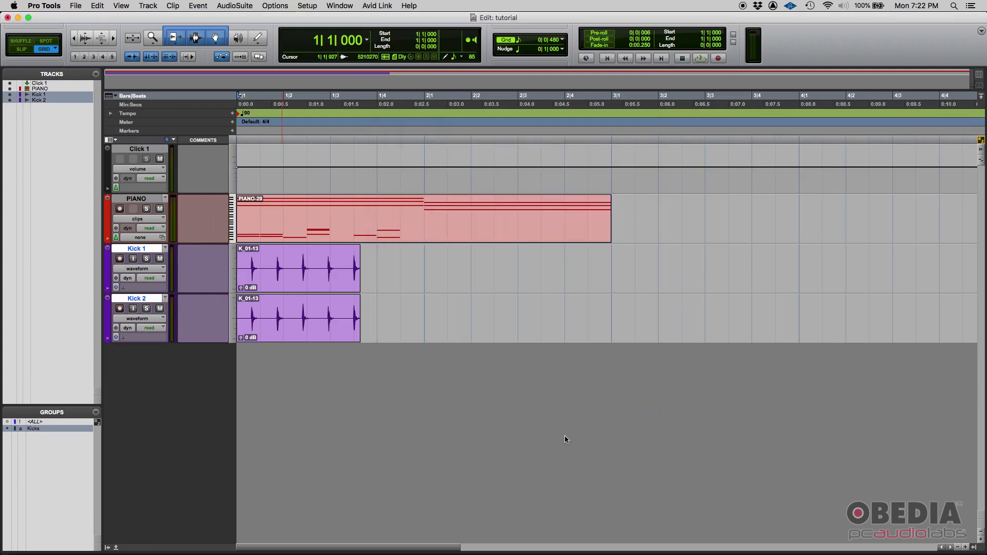
In the Mix window, toggle the grouped kick mutes and lower both kick faders to -6.1 dB
key("super+equal")
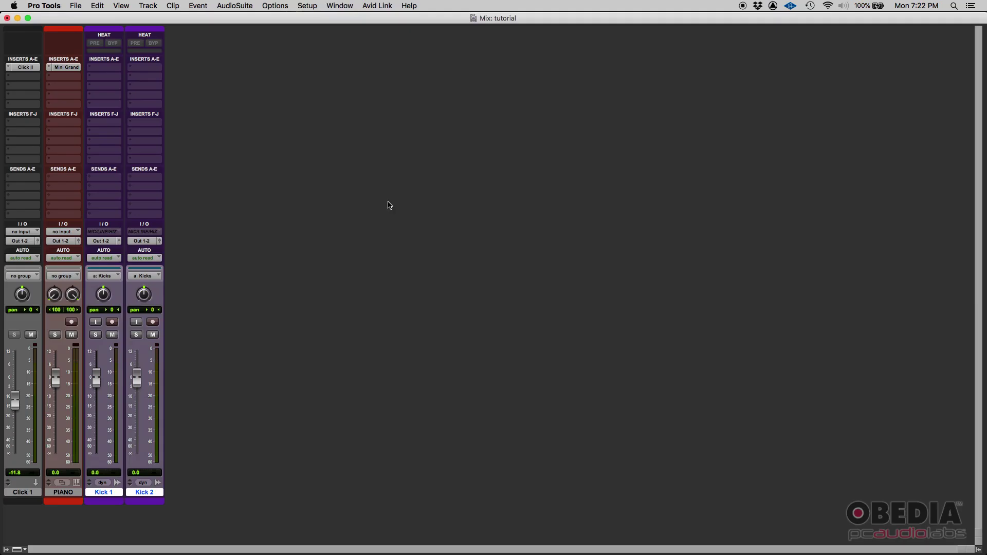
left_click(152, 335)
left_click(153, 334)
left_click(152, 334)
left_click(152, 335)
left_click(153, 335)
left_click(153, 334)
mouse_move(138, 379)
left_mouse_down()
mouse_move(138, 412)
mouse_move(138, 354)
mouse_move(139, 391)
mouse_move(140, 380)
left_mouse_up()
Test grouped input monitoring and solo on both kicks, then go back to the Edit window
left_click(137, 323)
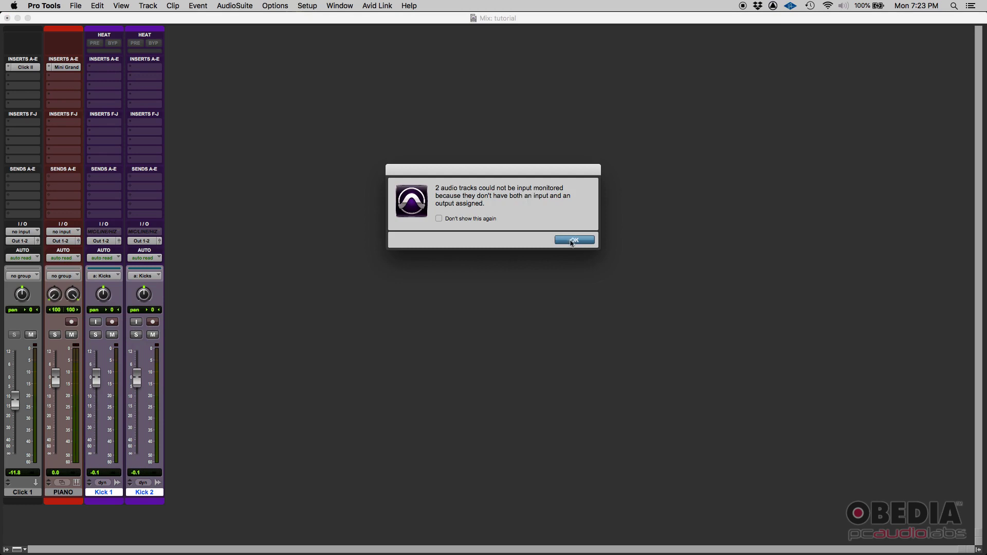
key("Return")
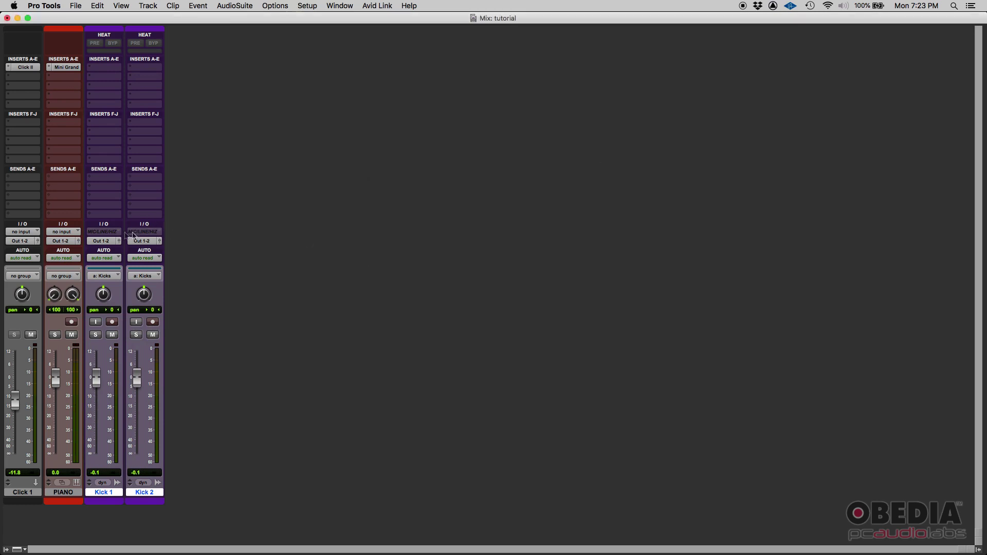
left_click(136, 335)
left_click(137, 335)
key("super+equal")
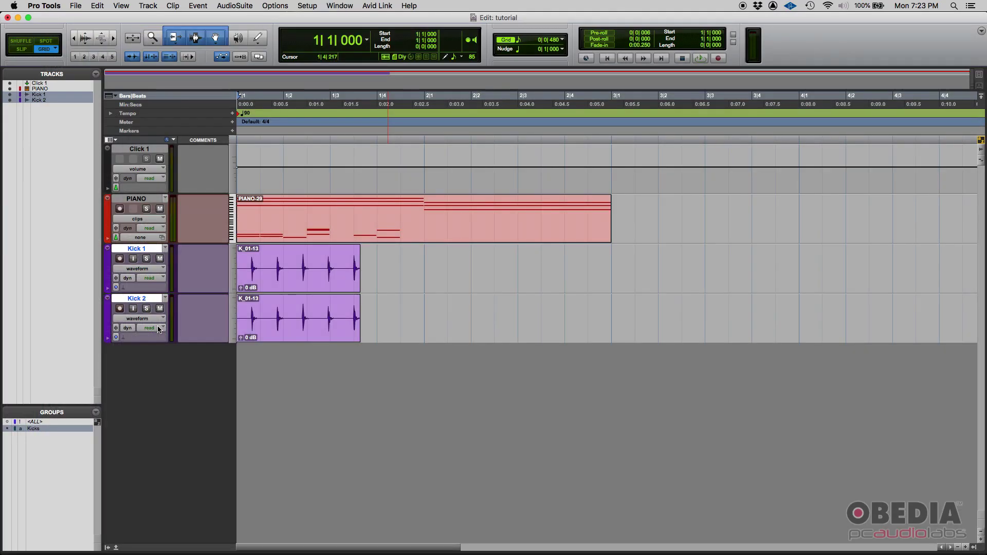
Review the Kicks group's Globals settings via Modify, confirm them, and bring up the Mix window
right_click(36, 429)
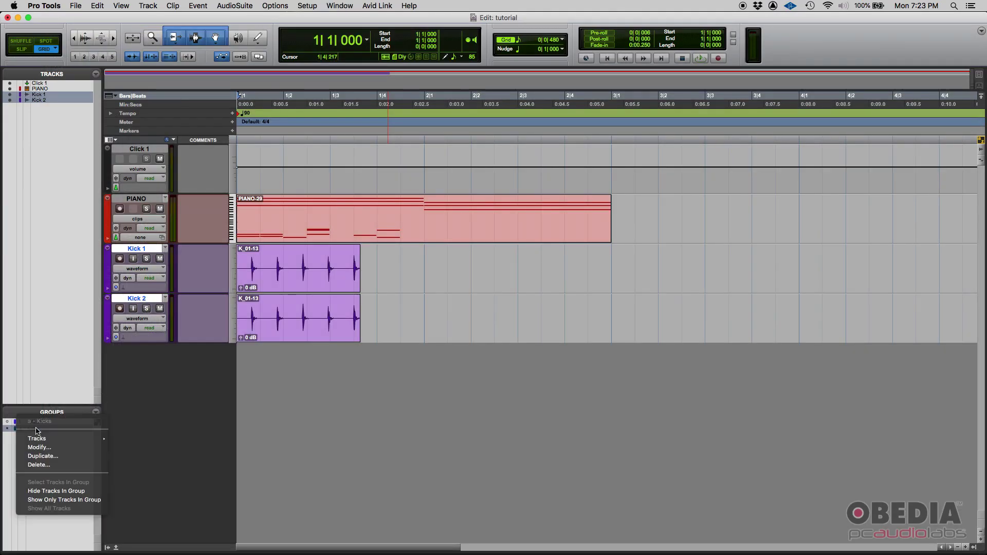
left_click(57, 451)
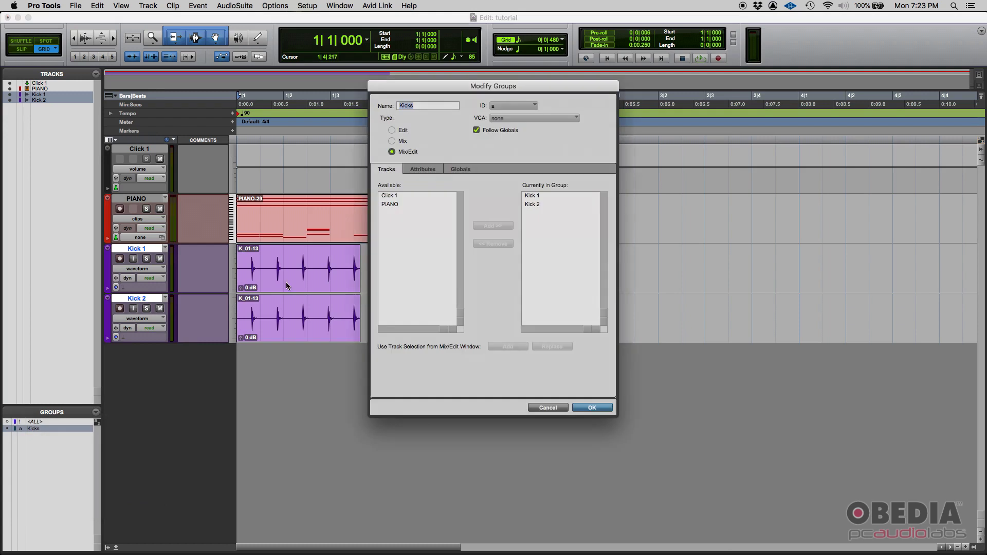
left_click(465, 170)
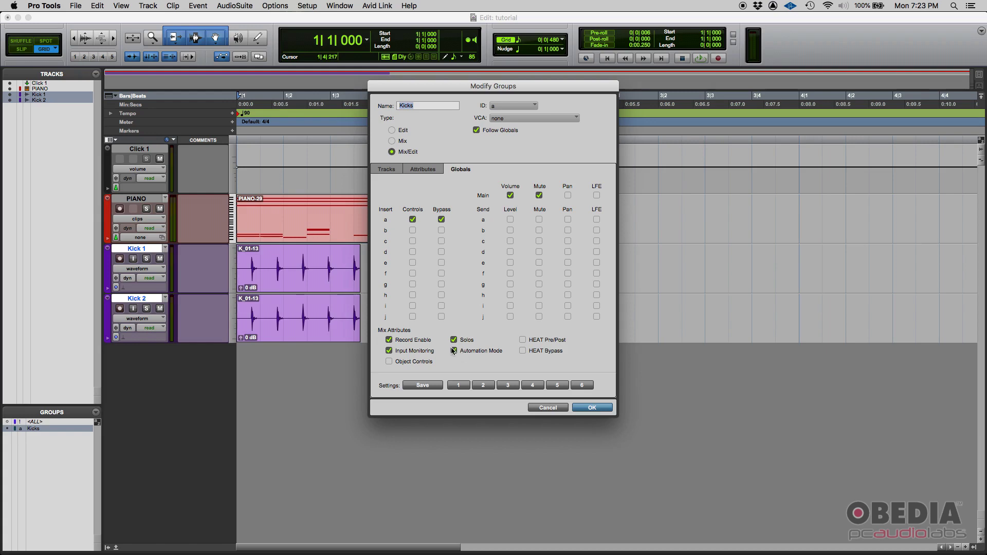
left_click(581, 407)
key("super+equal")
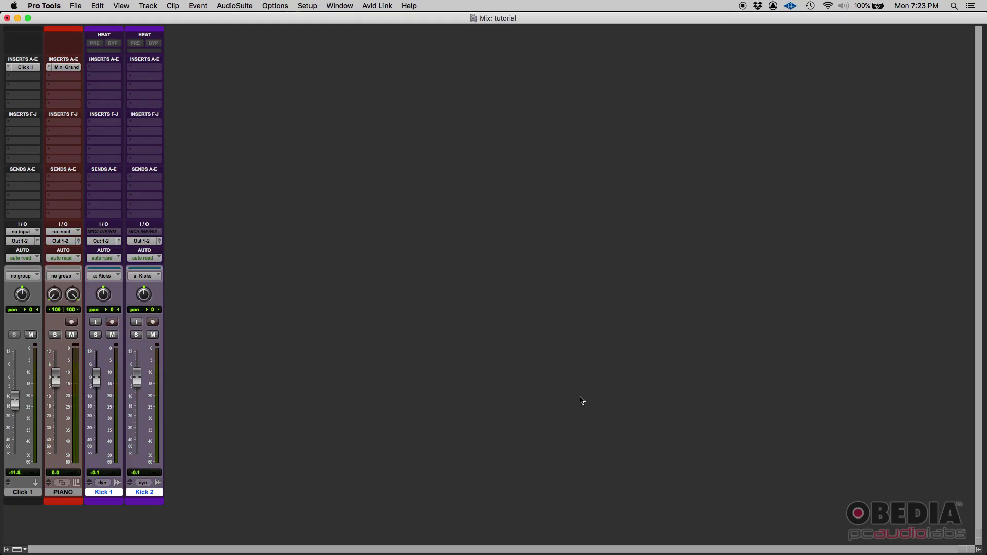
Cycle both kicks' automation mode through touch, write and off, then back to read
left_click(157, 258)
left_click(158, 267)
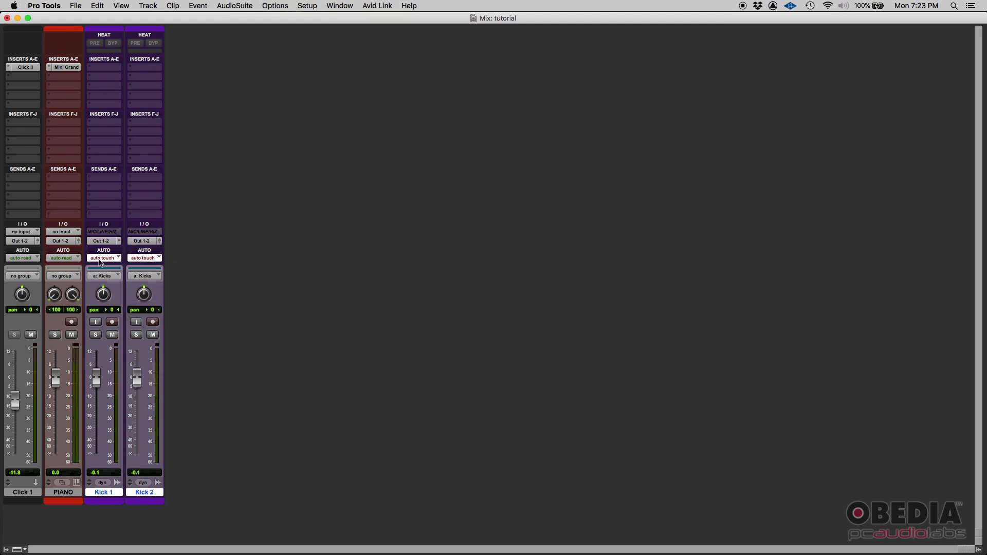
left_click(144, 258)
left_click(147, 284)
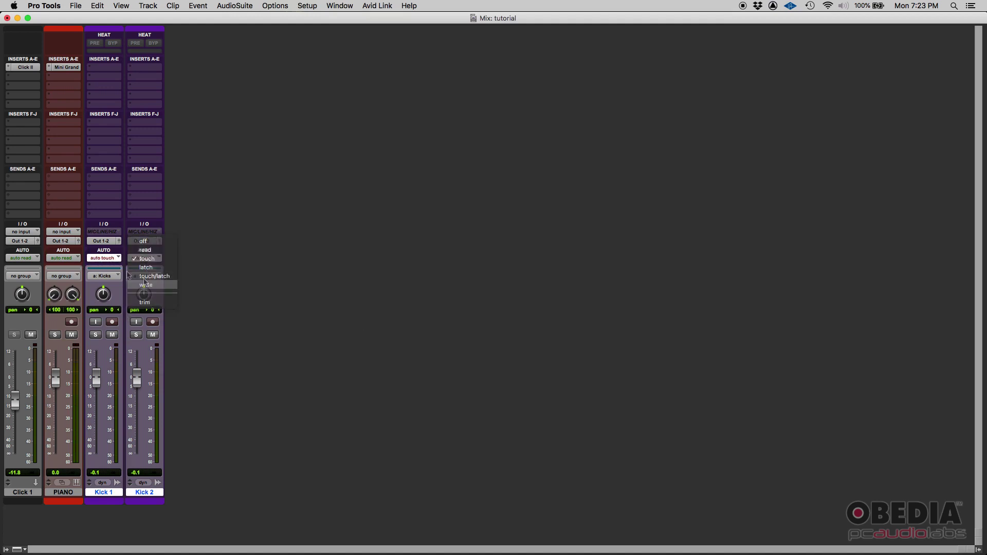
left_click(129, 259)
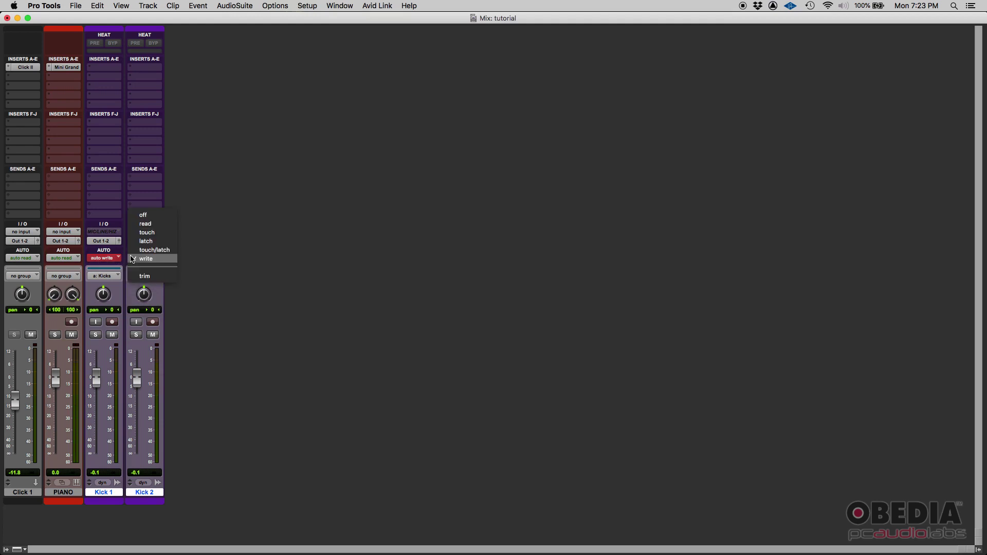
left_click(149, 214)
left_click(144, 258)
left_click(153, 263)
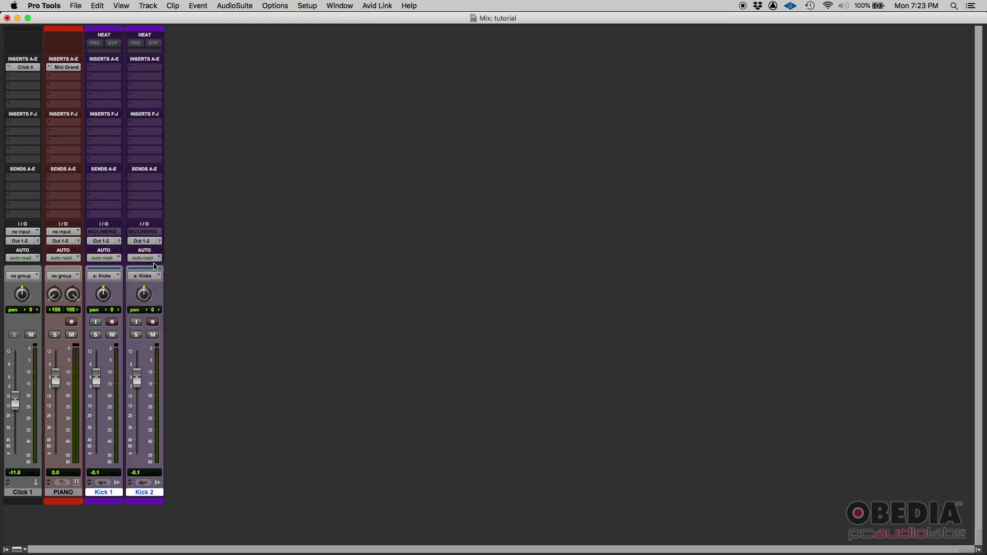
key("super+equal")
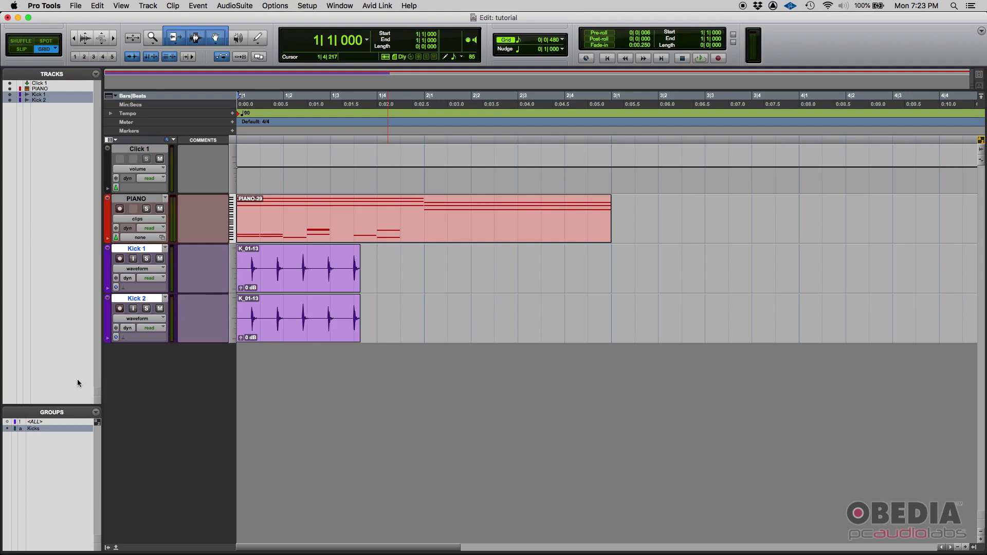
left_click(38, 428)
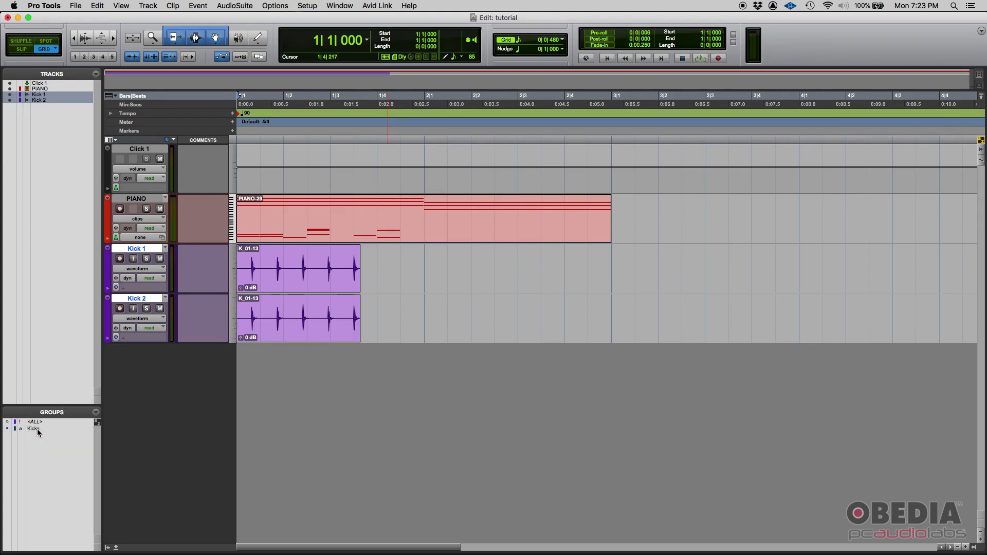
left_click(37, 430)
left_click(36, 428)
left_click(160, 259)
left_click(159, 259)
left_click(160, 259)
left_click(159, 259)
left_click(34, 429)
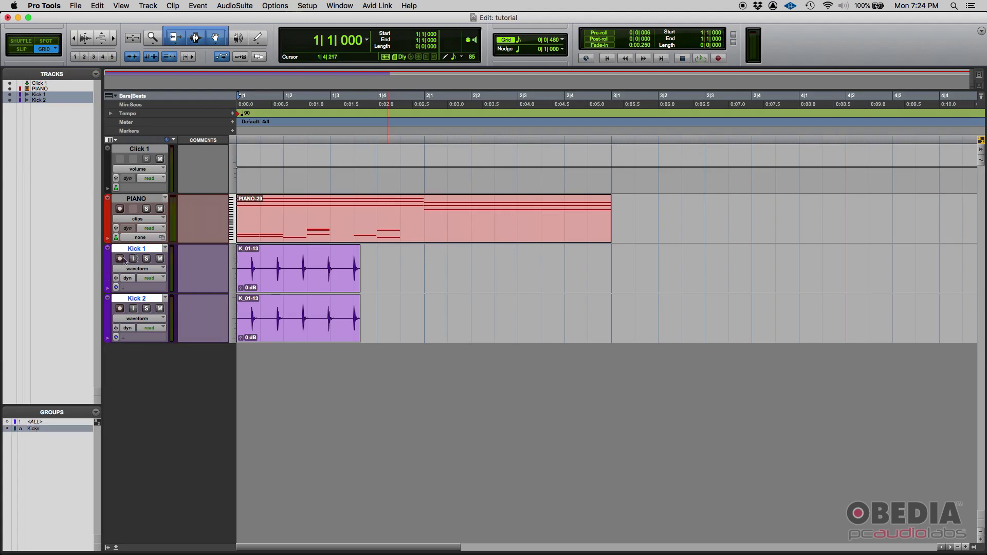